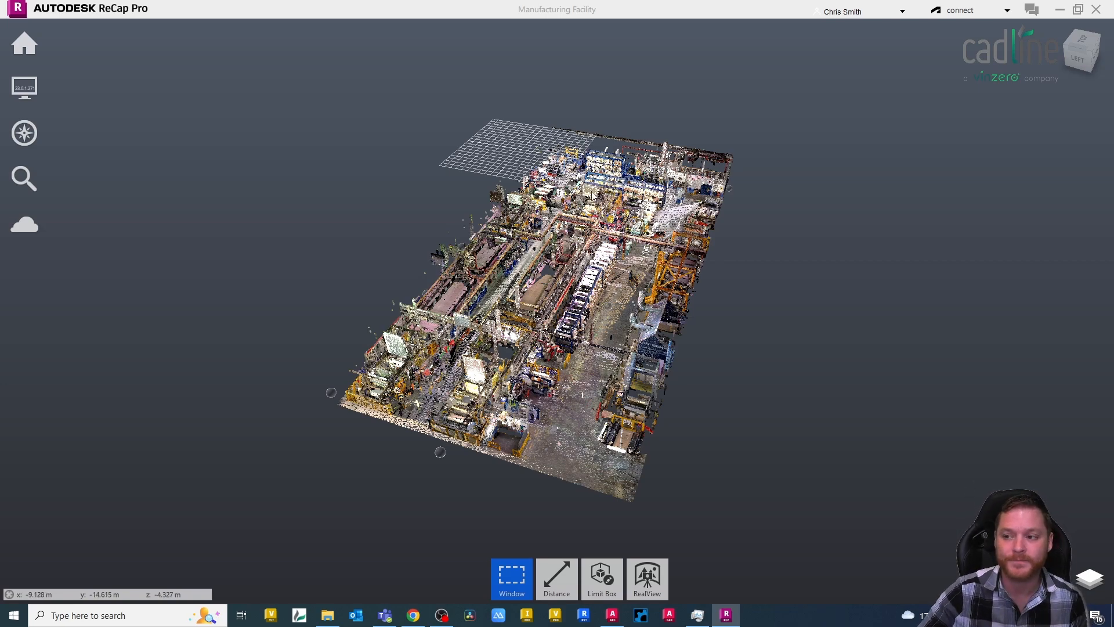
Switch the point cloud to the top view and turn off perspective display.
{"action": "left_click", "coordinate": [1083, 43]}
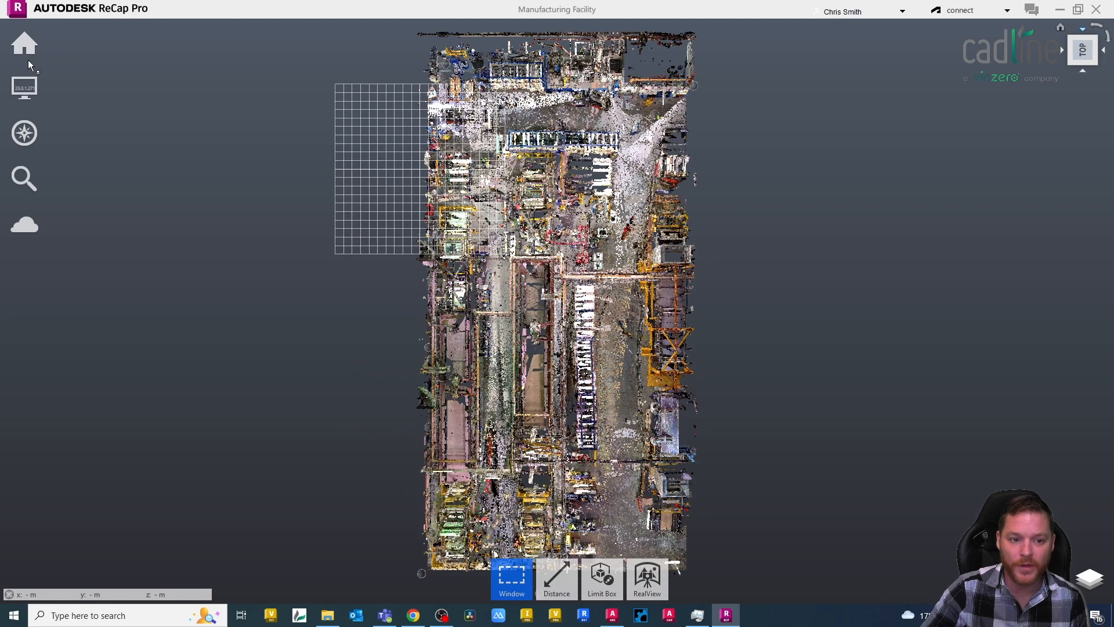
{"action": "mouse_move", "coordinate": [23, 87]}
{"action": "mouse_move", "coordinate": [222, 90]}
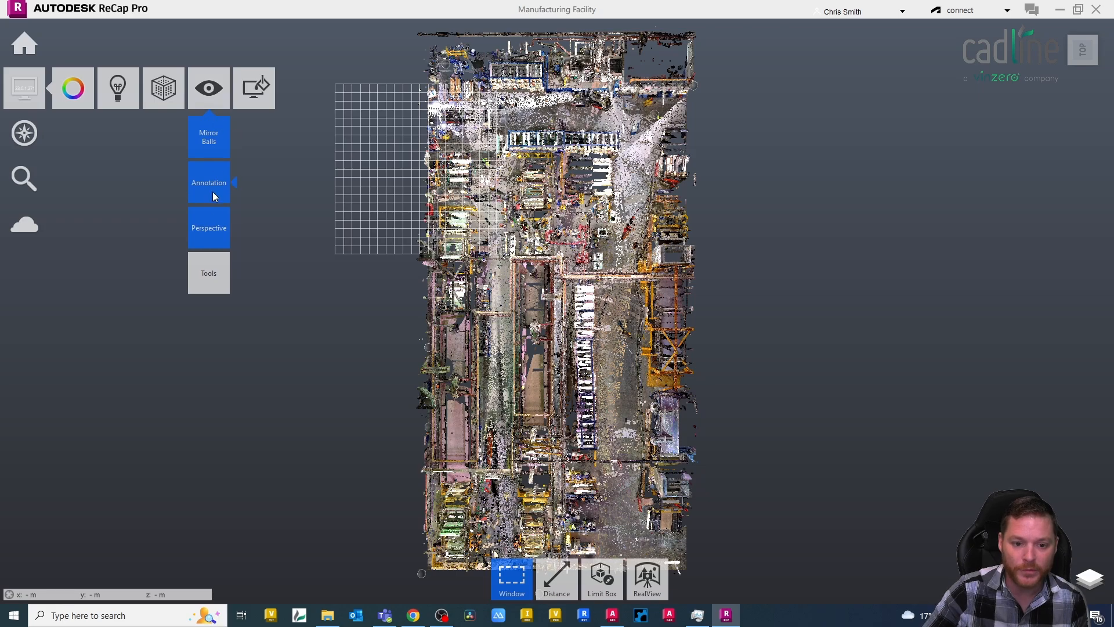
{"action": "left_click", "coordinate": [216, 228]}
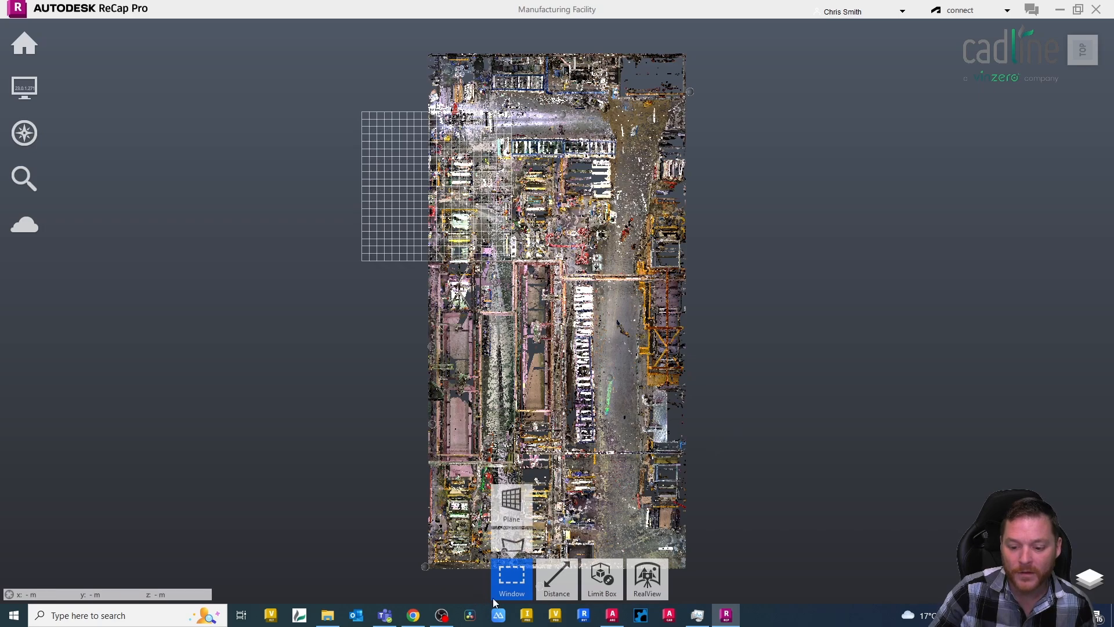
{"action": "mouse_move", "coordinate": [511, 593]}
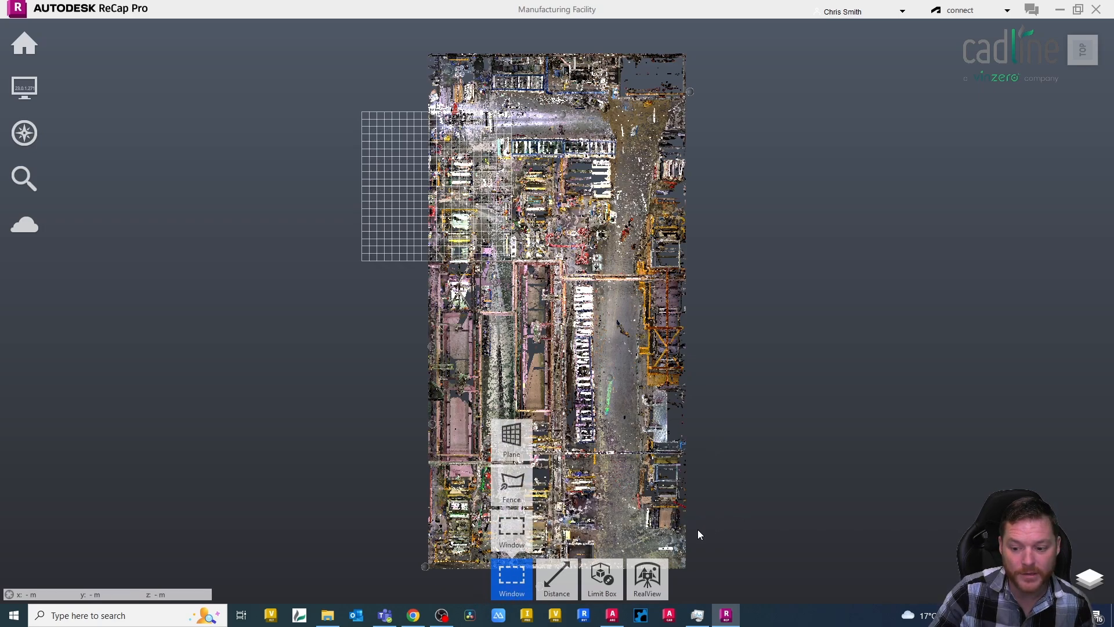
{"action": "left_click_drag", "start_coordinate": [697, 531], "coordinate": [631, 103]}
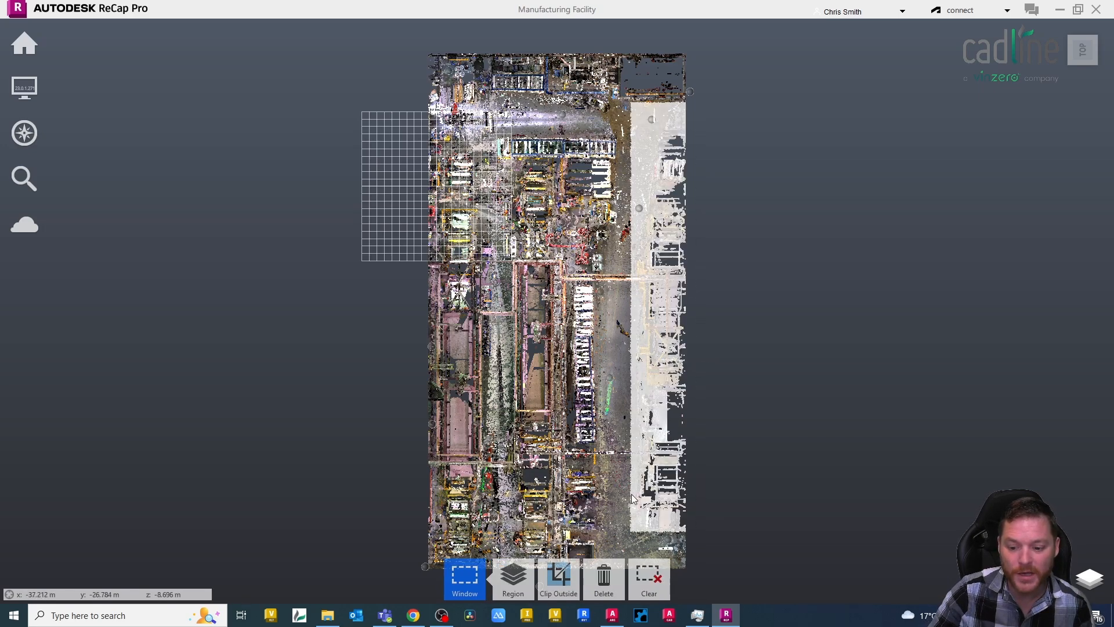
{"action": "mouse_move", "coordinate": [558, 598]}
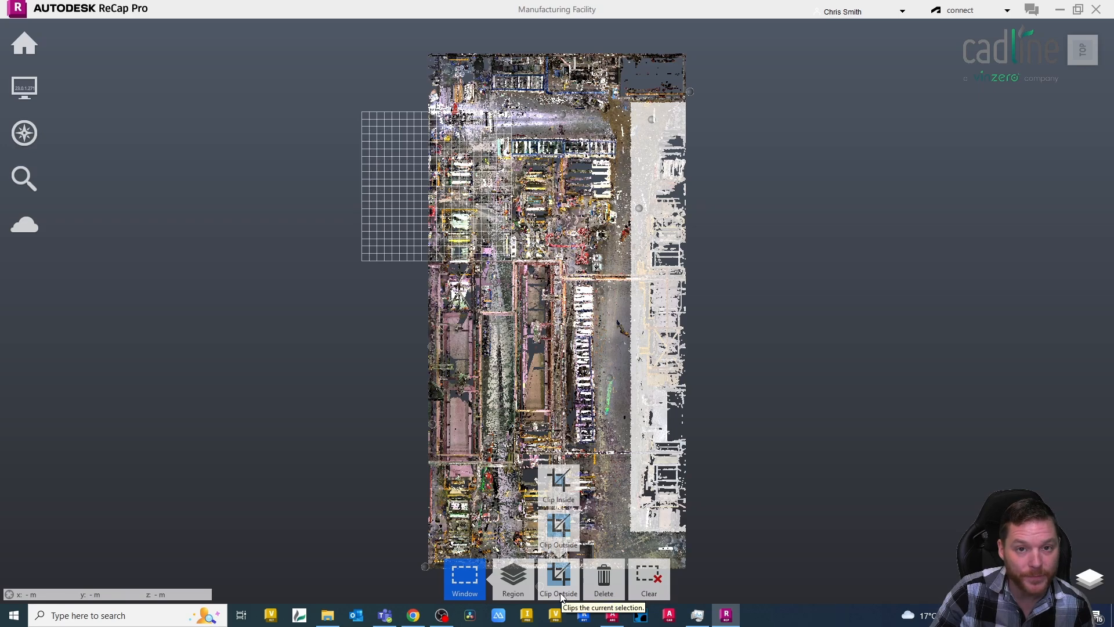
{"action": "left_click", "coordinate": [559, 527]}
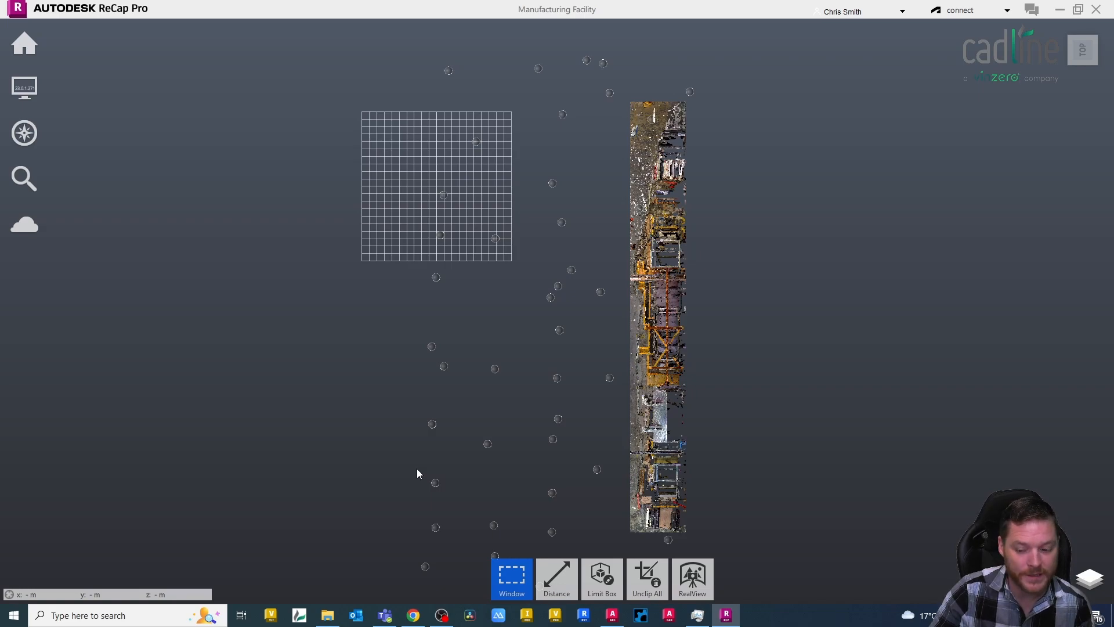
{"action": "mouse_move", "coordinate": [649, 574]}
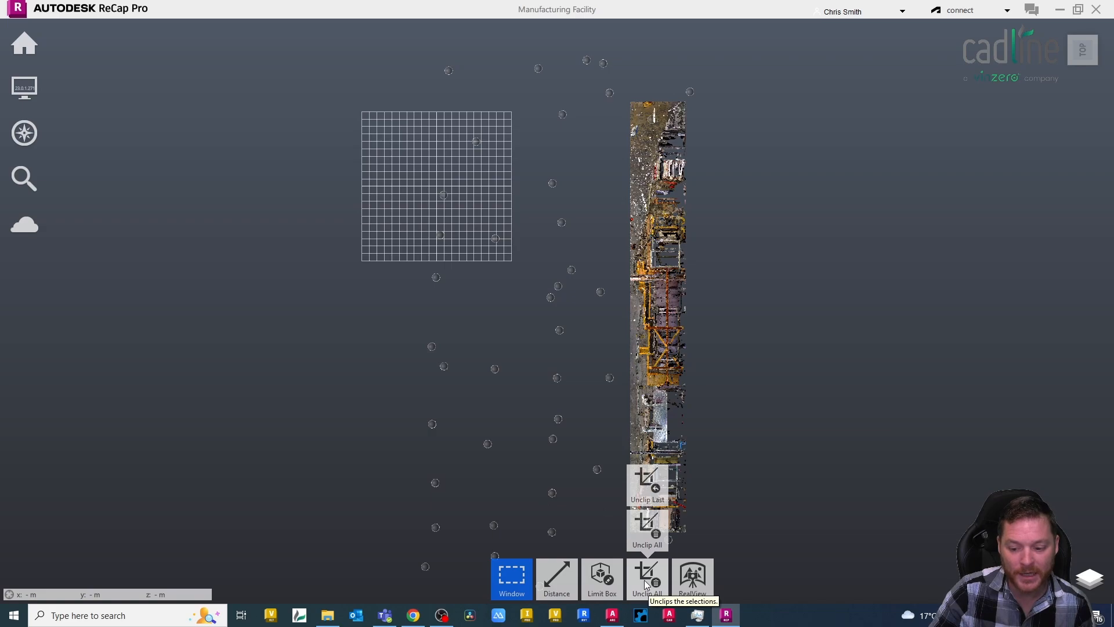
{"action": "left_click", "coordinate": [648, 579]}
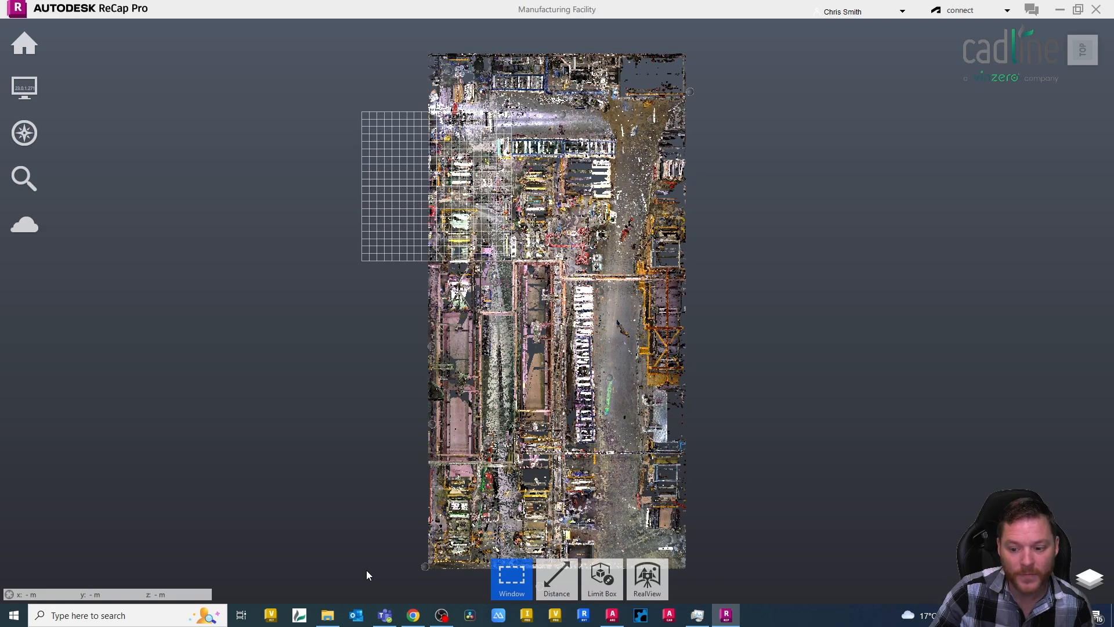
Window-select the strip of points along the bottom edge of the cloud and delete it.
{"action": "middle_click_drag", "start_coordinate": [698, 554], "coordinate": [690, 535]}
{"action": "left_click_drag", "start_coordinate": [714, 542], "coordinate": [333, 495]}
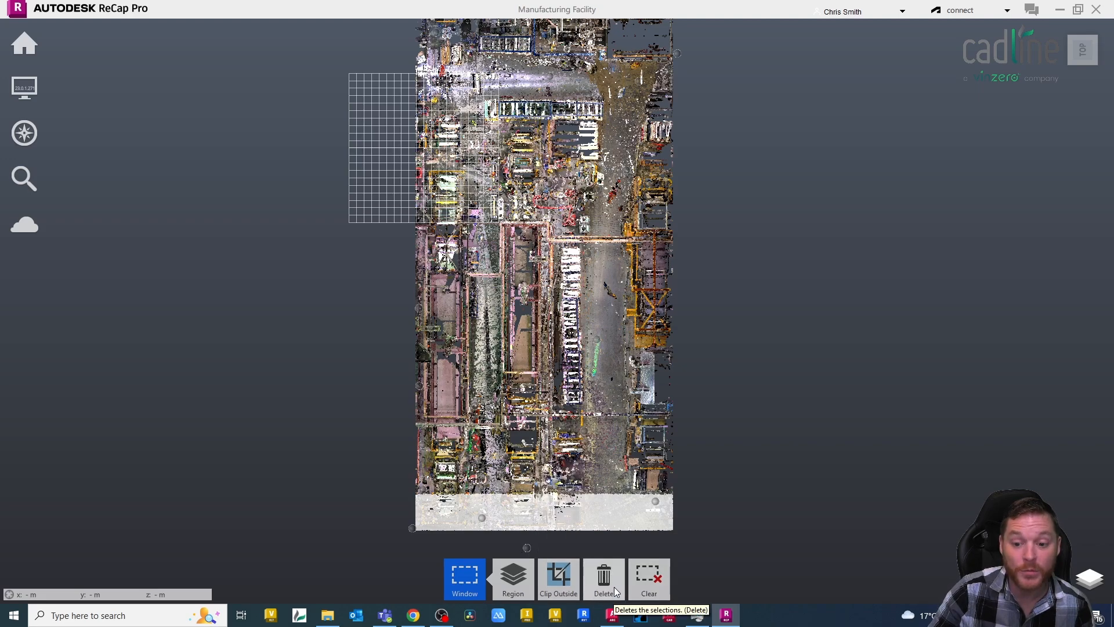
{"action": "left_click", "coordinate": [611, 582]}
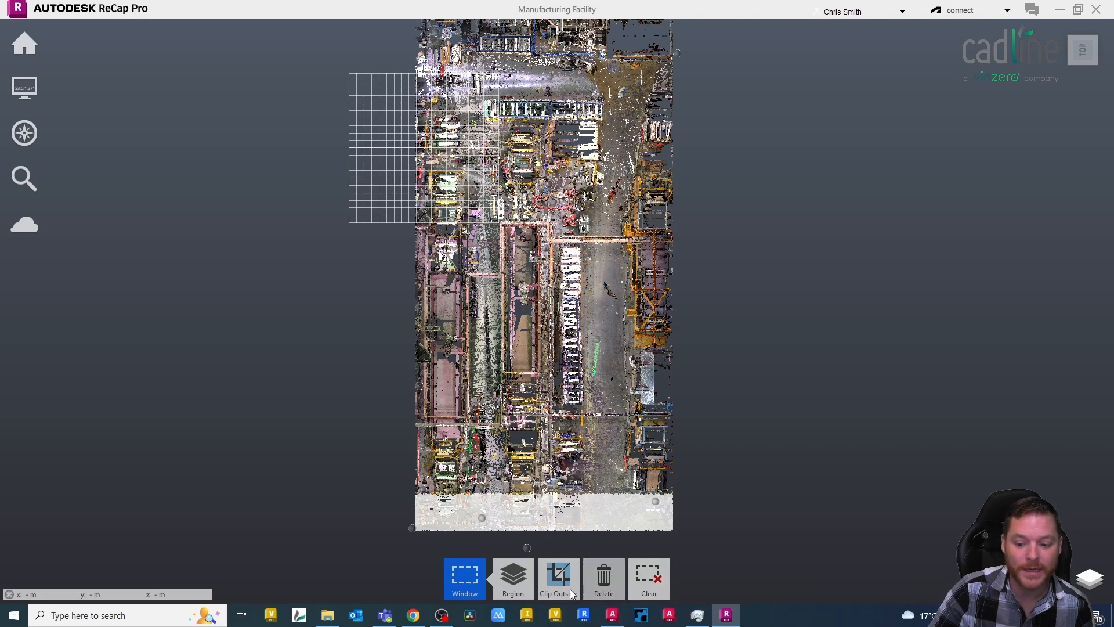
Window-select the strip of points along the top edge of the cloud and delete it.
{"action": "mouse_move", "coordinate": [603, 577]}
{"action": "scroll", "coordinate": [623, 545], "scroll_direction": "down", "scroll_amount": 3}
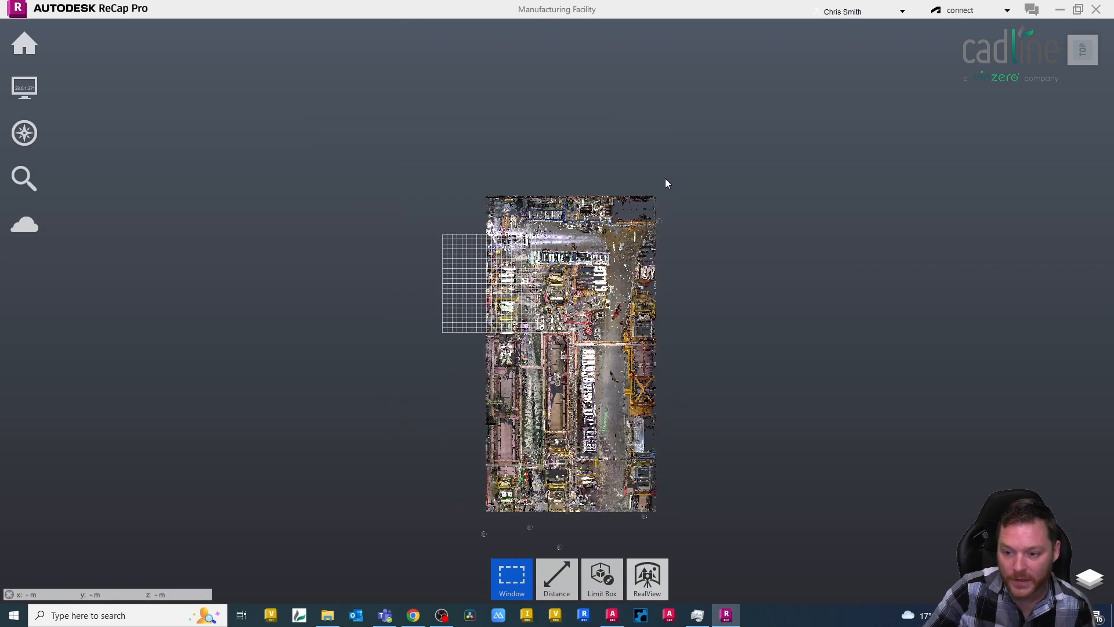
{"action": "left_click_drag", "start_coordinate": [683, 177], "coordinate": [445, 223]}
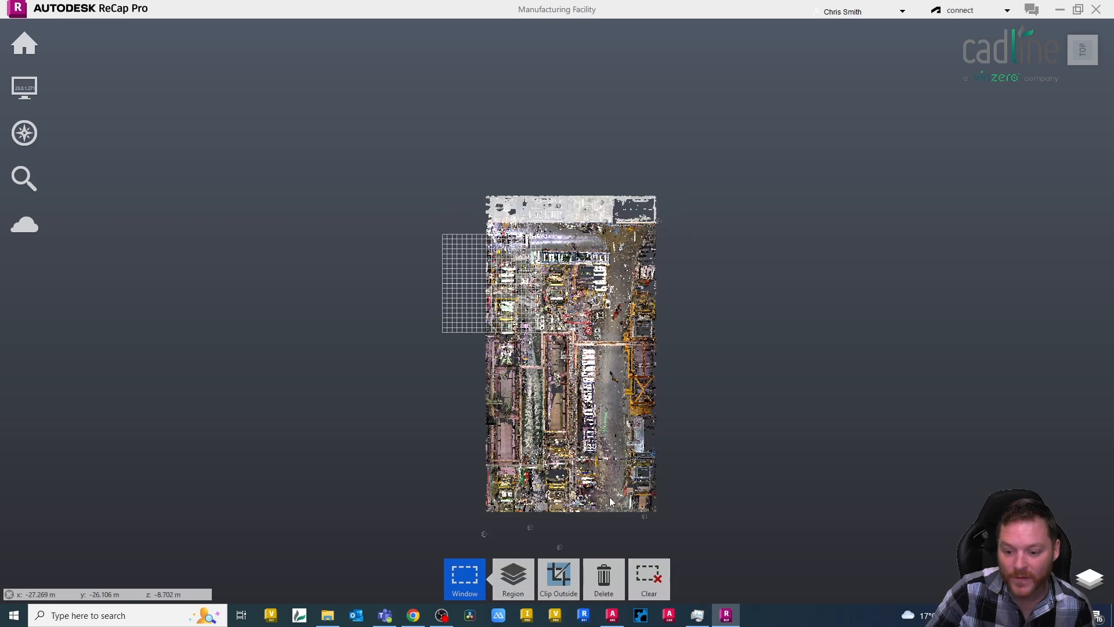
{"action": "key", "text": "Delete"}
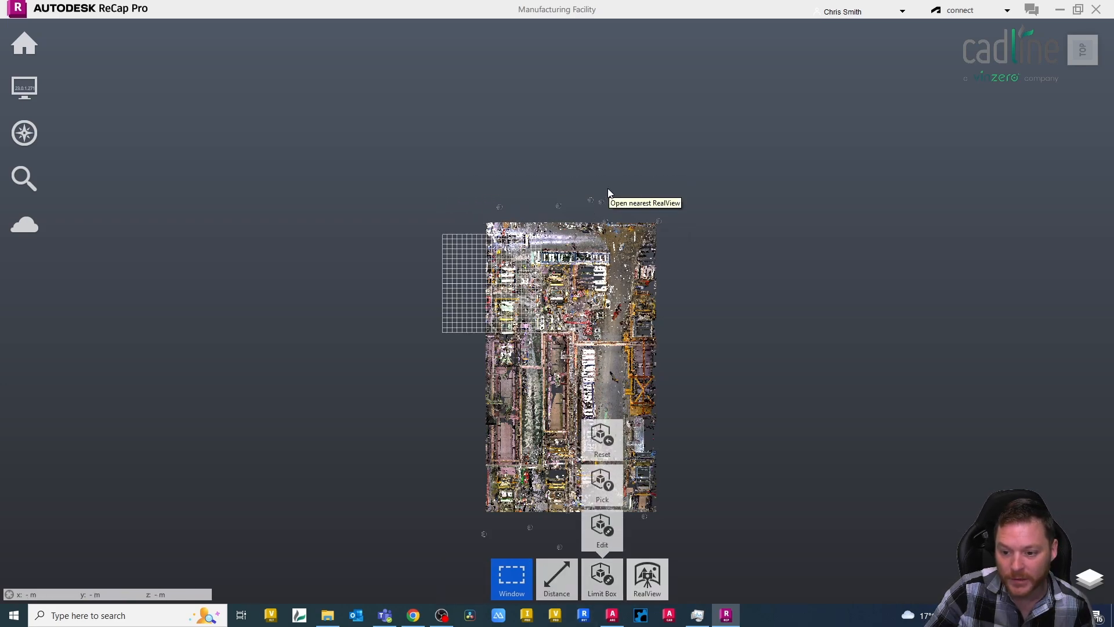
Select everything except the narrow strip along the cloud's right edge and delete it.
{"action": "left_click_drag", "start_coordinate": [608, 200], "coordinate": [480, 522]}
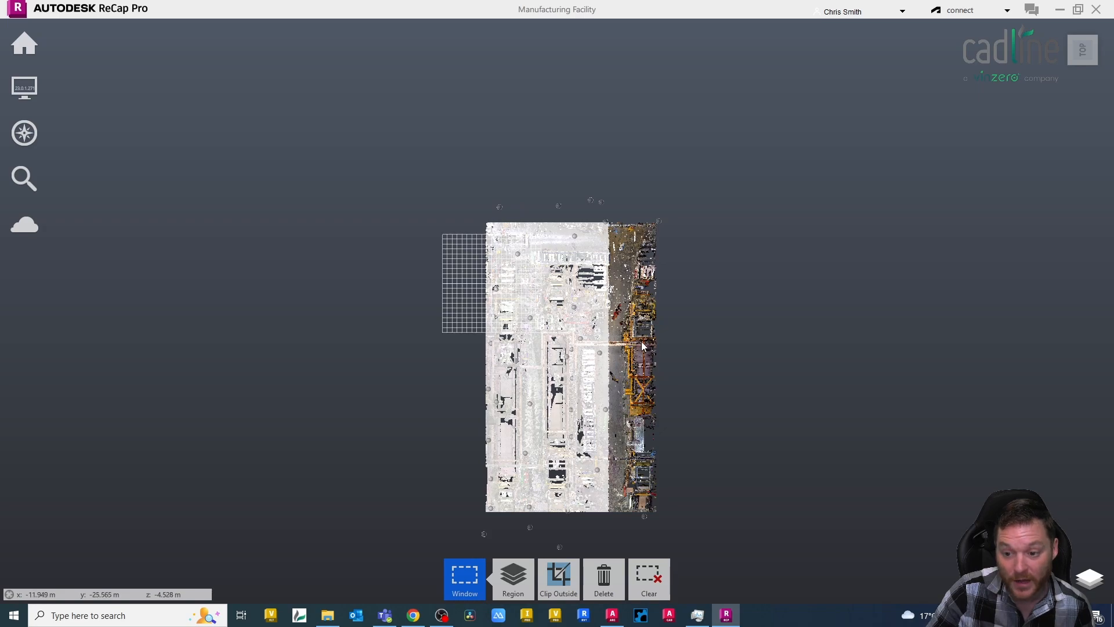
{"action": "left_click", "coordinate": [604, 578]}
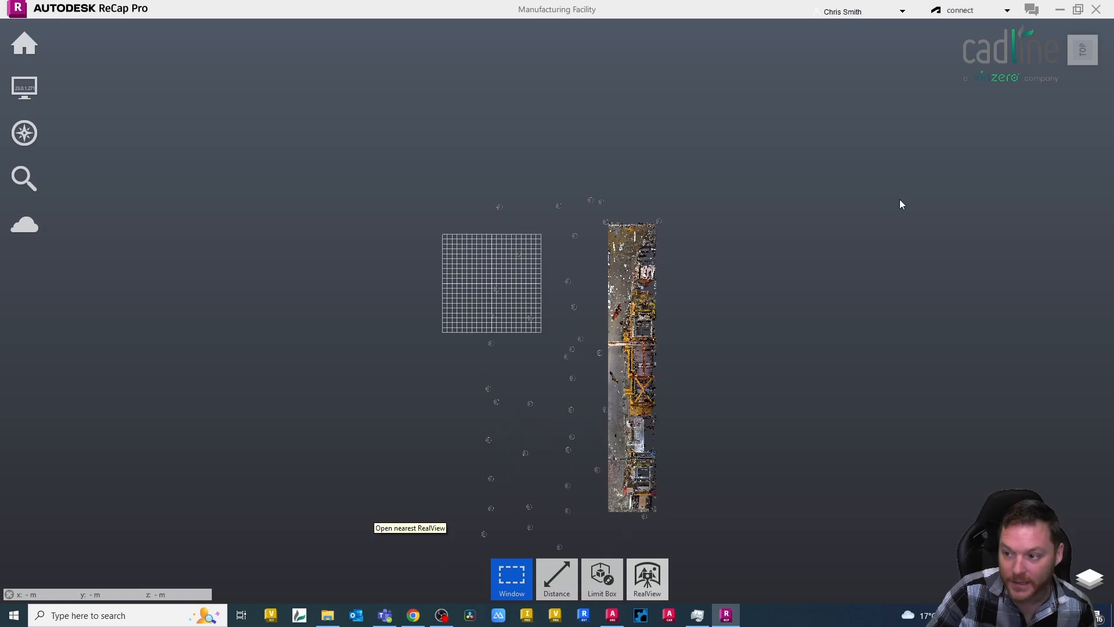
Save the project as Manufacturing Facility - Part Scan in the Point Cloud folder, permanently removing the deleted points.
{"action": "left_click", "coordinate": [1083, 65]}
{"action": "left_click", "coordinate": [1075, 56]}
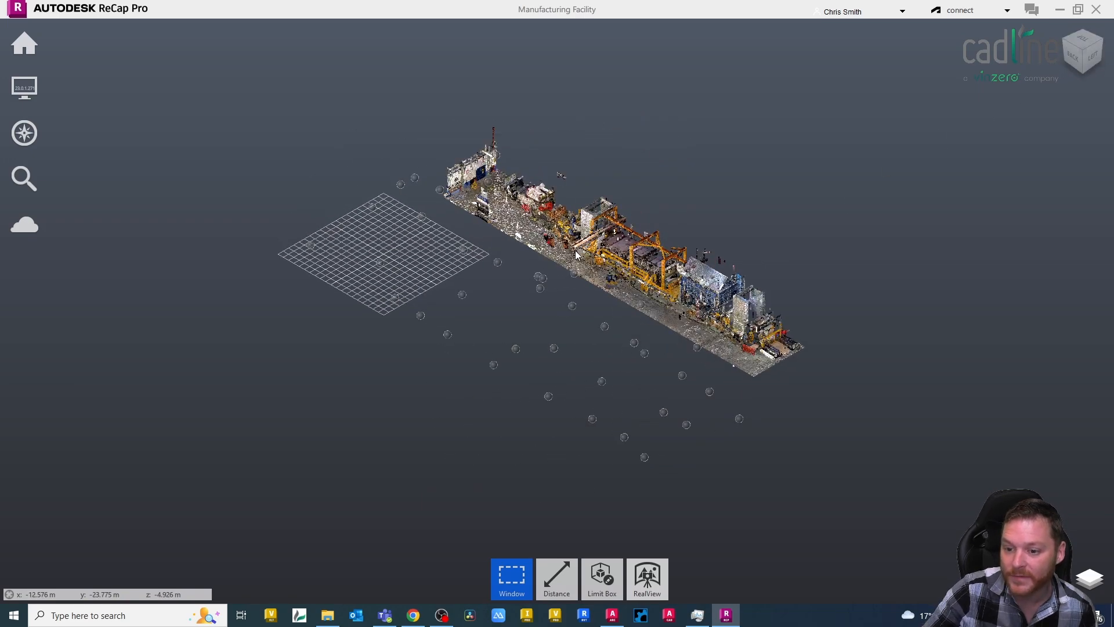
{"action": "scroll", "coordinate": [576, 250], "scroll_direction": "up", "scroll_amount": 5}
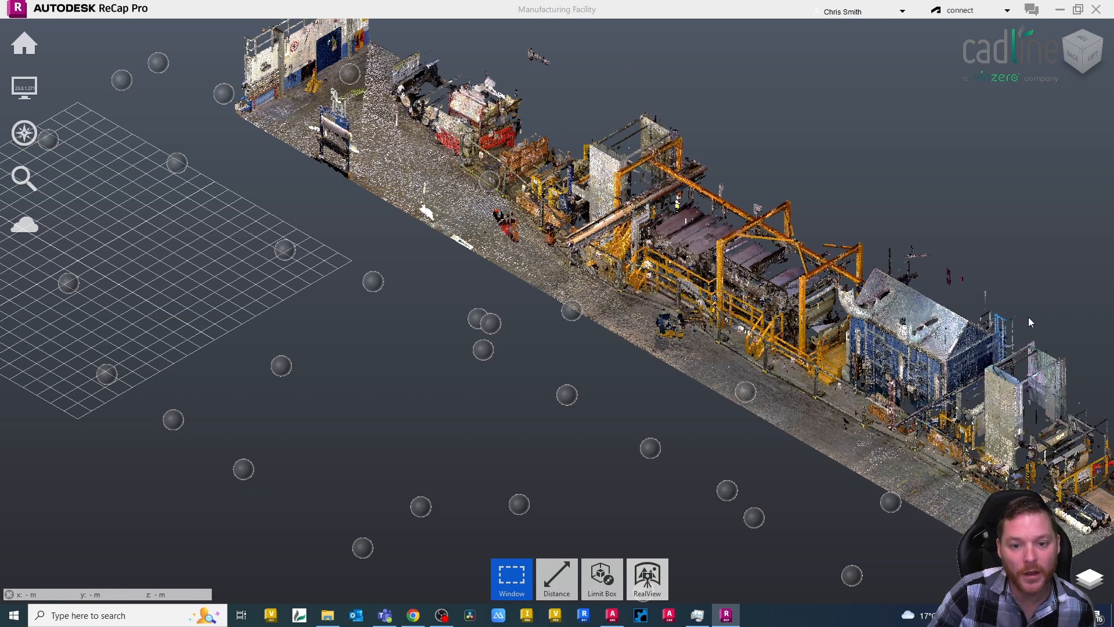
{"action": "scroll", "coordinate": [691, 407], "scroll_direction": "down", "scroll_amount": 2}
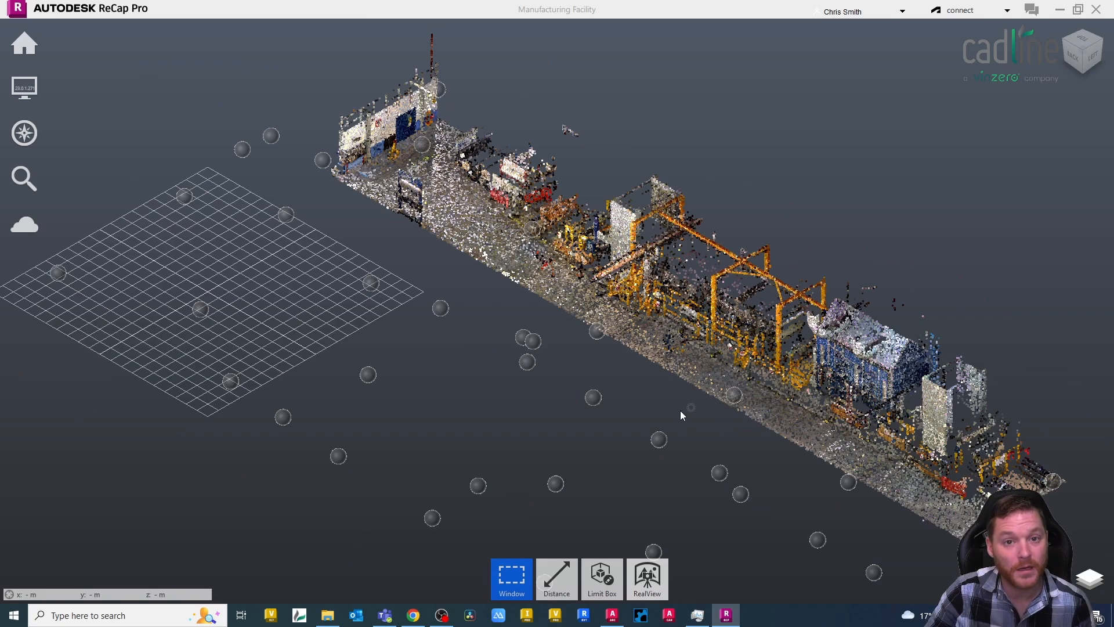
{"action": "scroll", "coordinate": [680, 413], "scroll_direction": "down", "scroll_amount": 1}
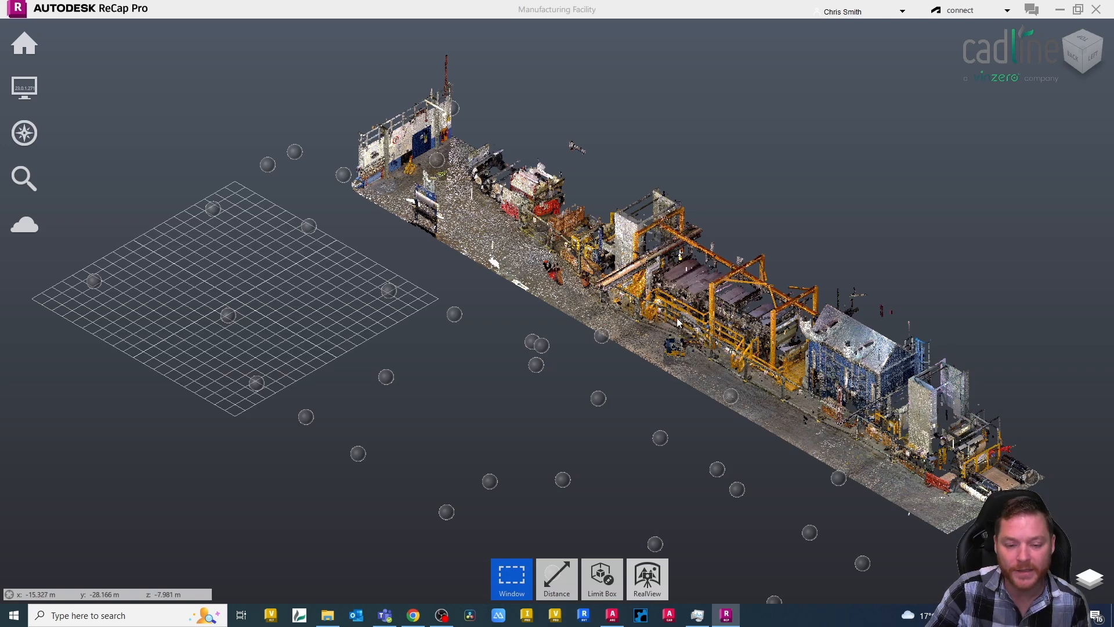
{"action": "mouse_move", "coordinate": [24, 44]}
{"action": "mouse_move", "coordinate": [93, 57]}
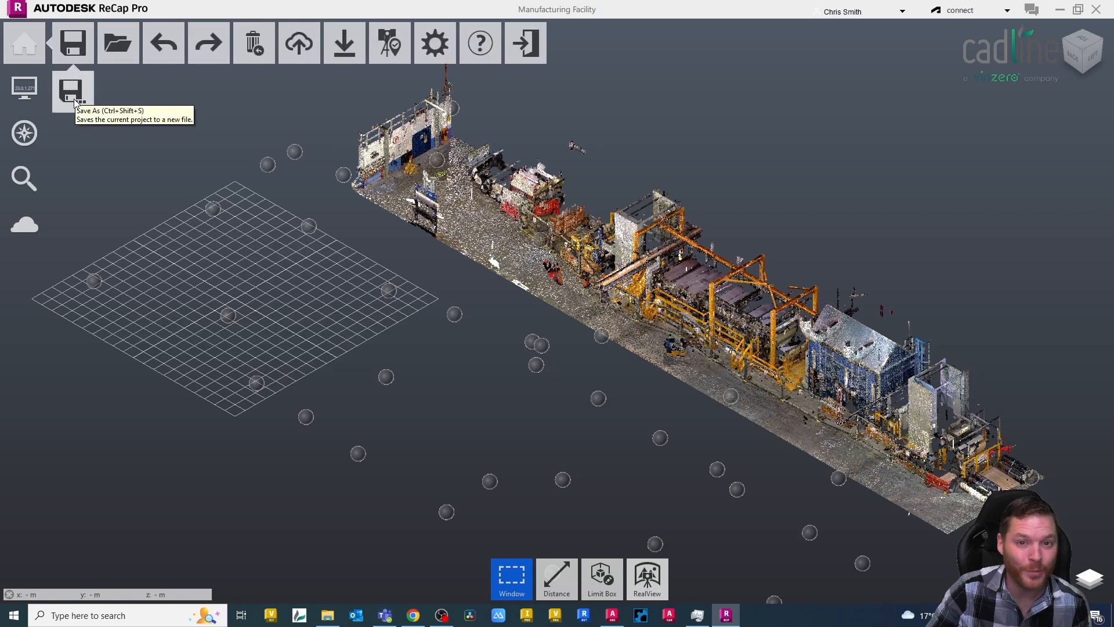
{"action": "left_click", "coordinate": [74, 102]}
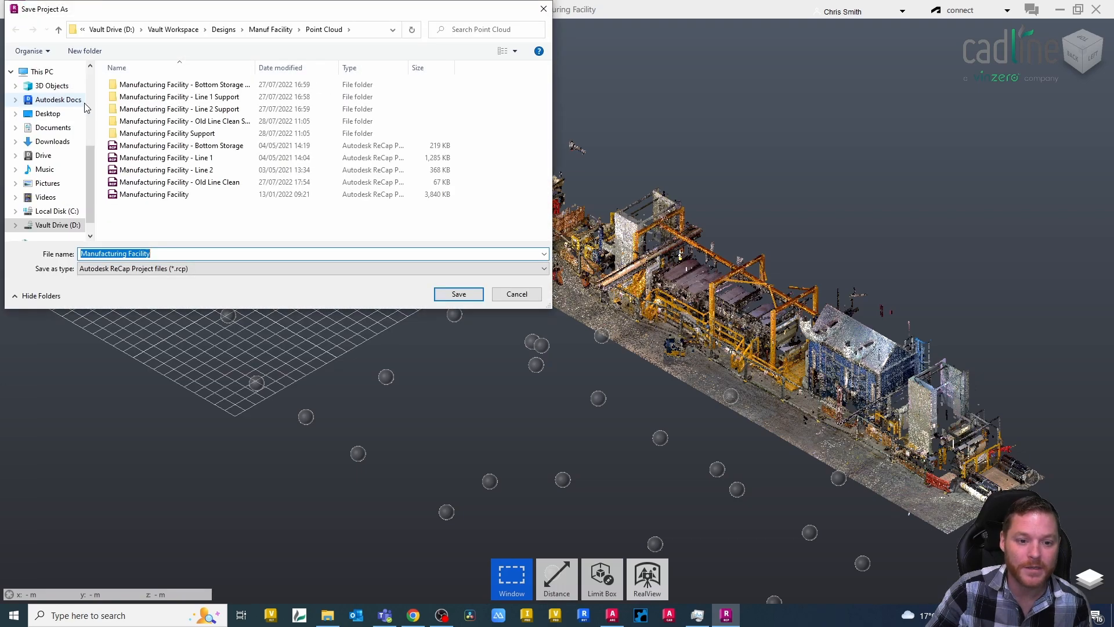
{"action": "left_click", "coordinate": [154, 253]}
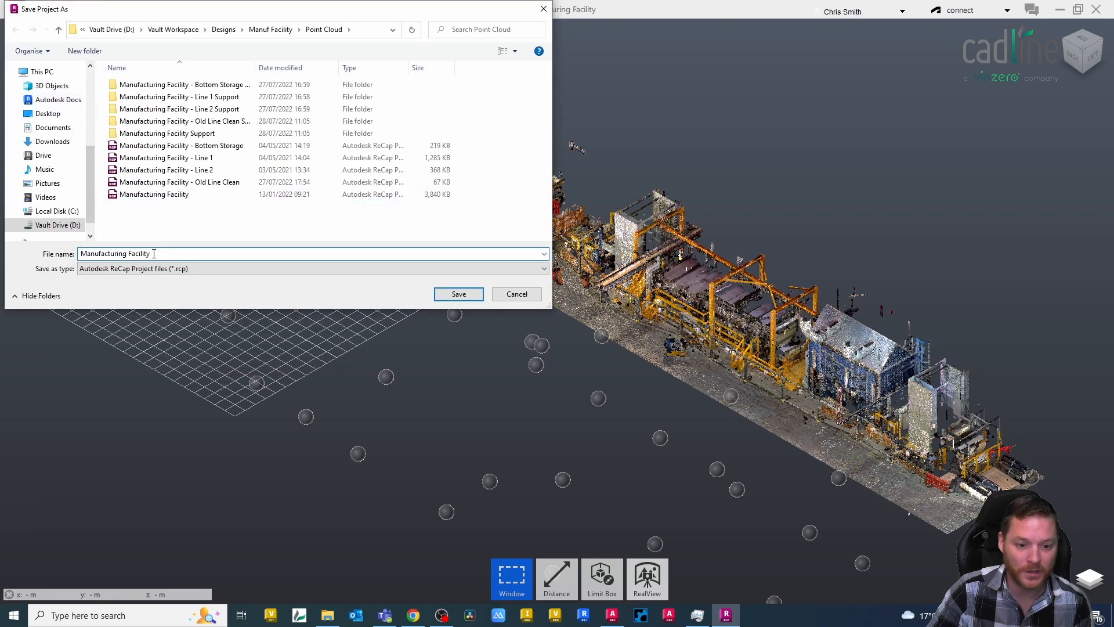
{"action": "type", "text": "- "}
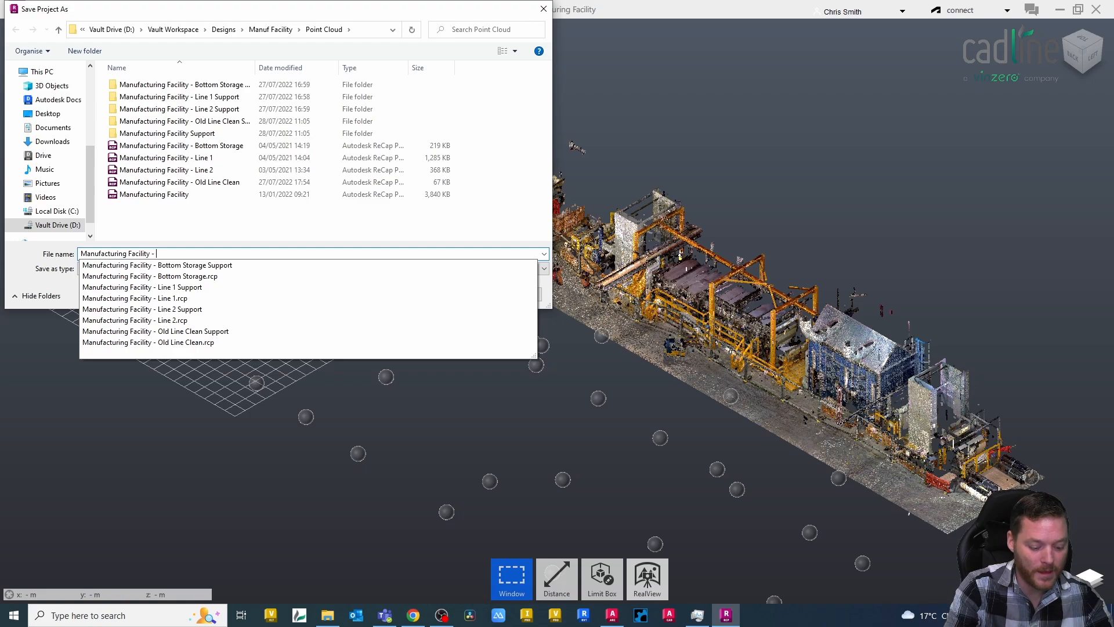
{"action": "type", "text": "Part Scan"}
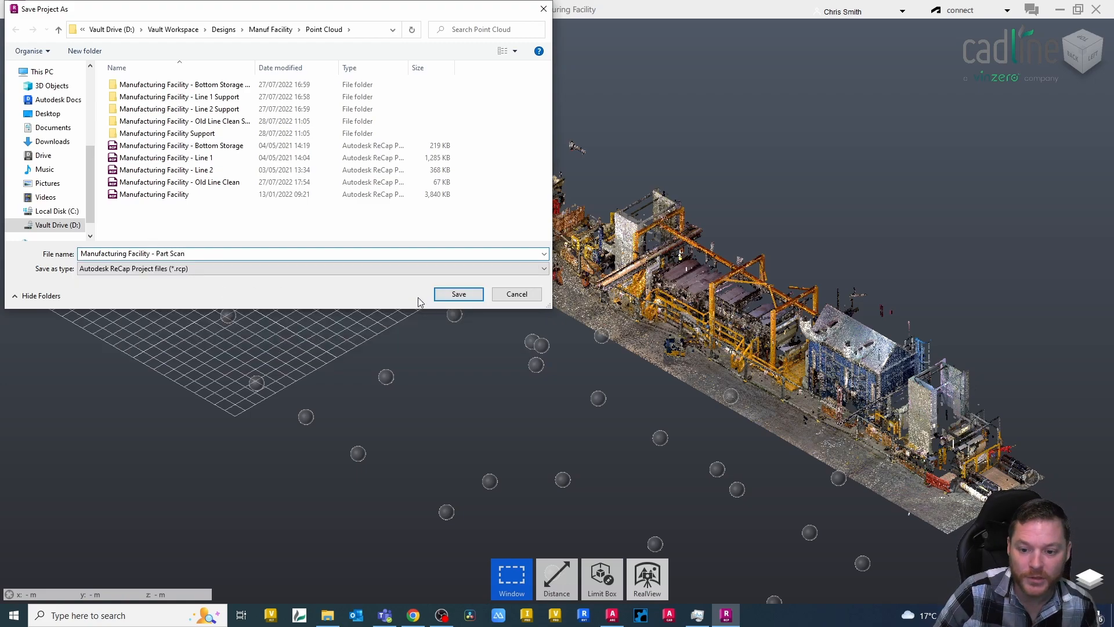
{"action": "left_click", "coordinate": [458, 295]}
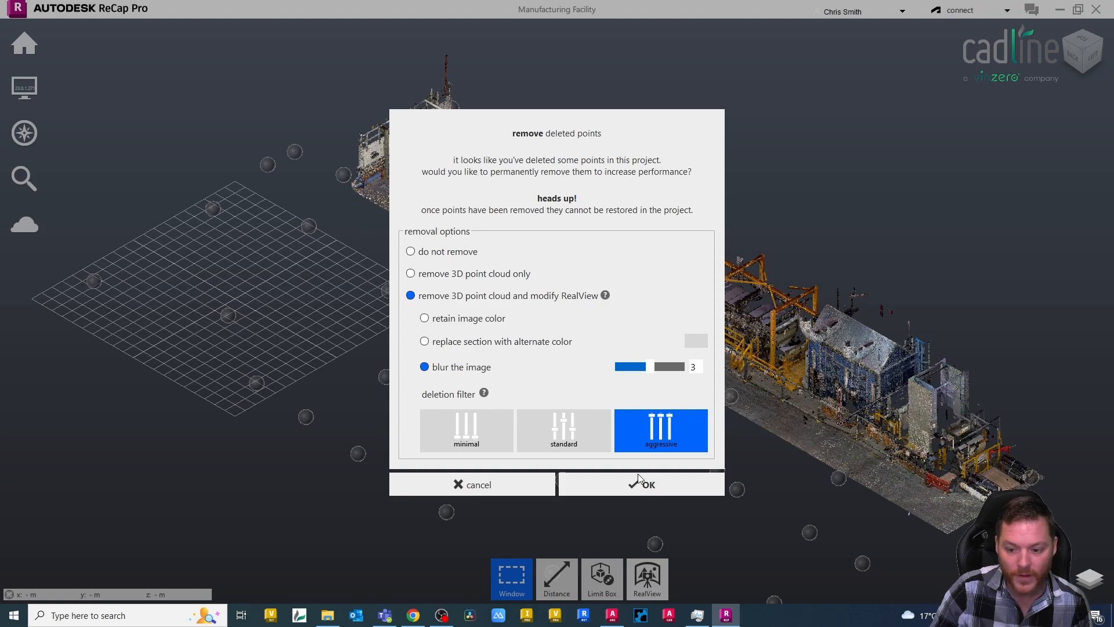
{"action": "left_click", "coordinate": [630, 491]}
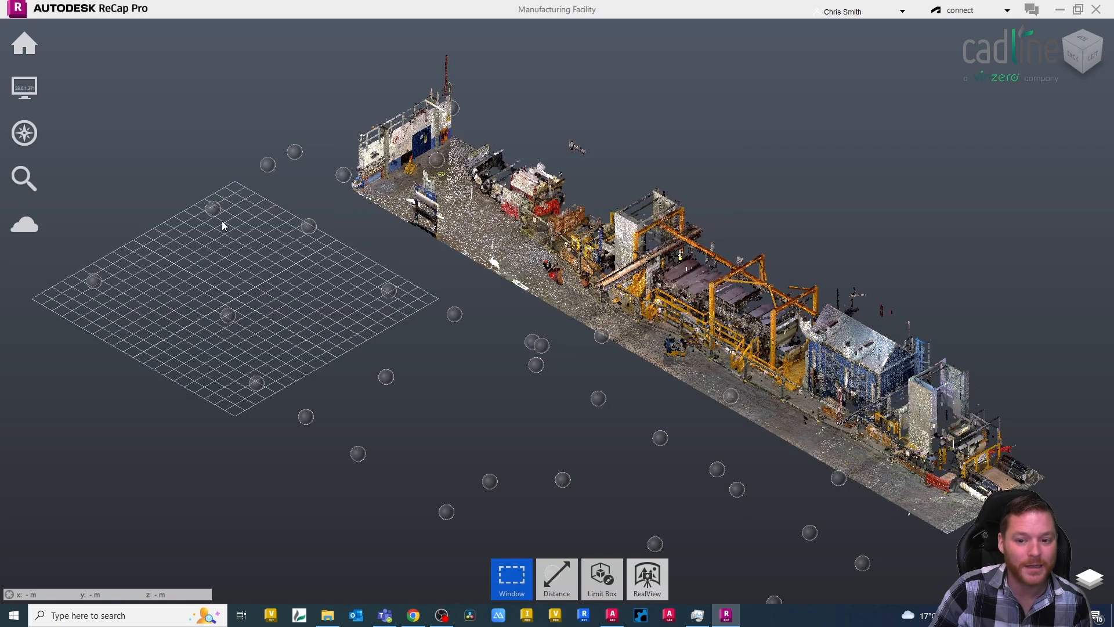
{"action": "mouse_move", "coordinate": [36, 58]}
{"action": "left_click", "coordinate": [78, 49]}
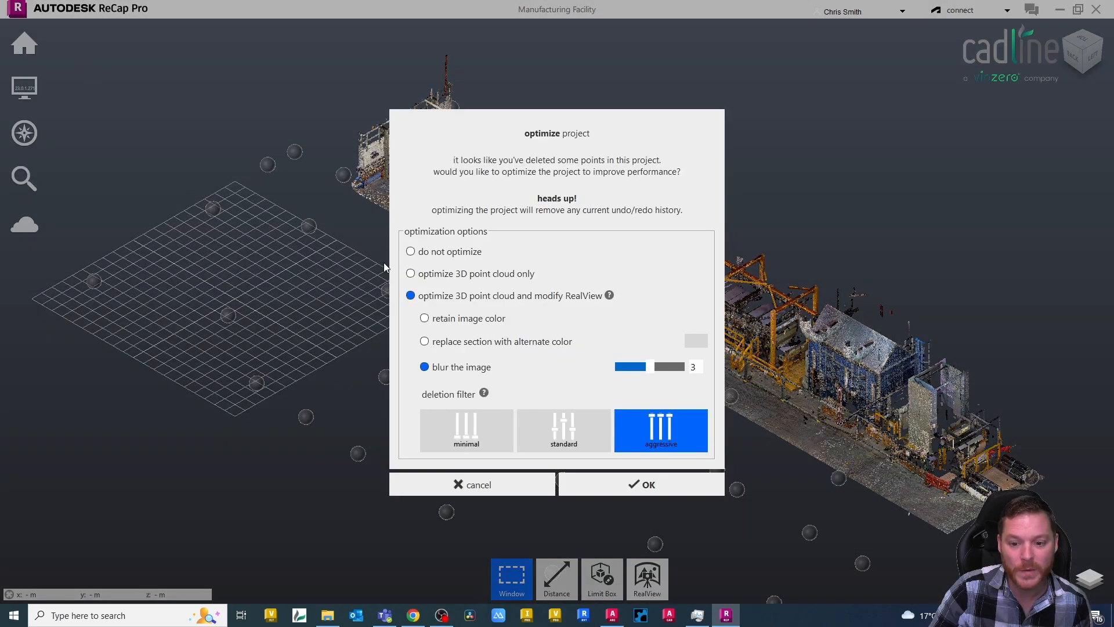
{"action": "left_click", "coordinate": [497, 485]}
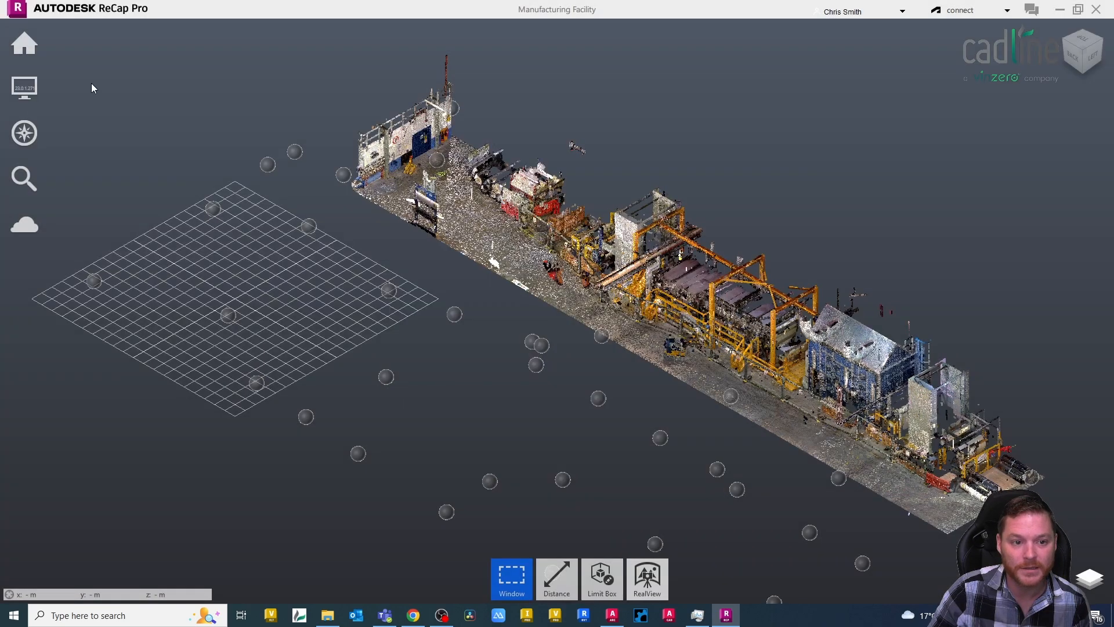
Save a copy of the project as Manufacturing Facility - Part Scan on the Desktop, removing the deleted points.
{"action": "left_click", "coordinate": [25, 43]}
{"action": "left_click", "coordinate": [288, 183]}
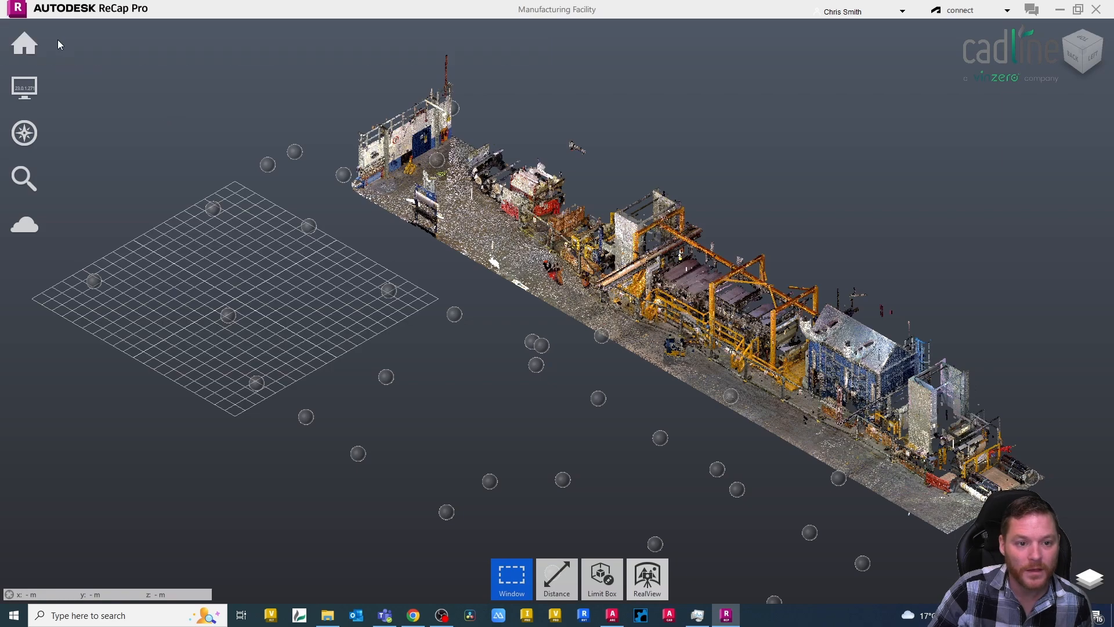
{"action": "left_click", "coordinate": [78, 106]}
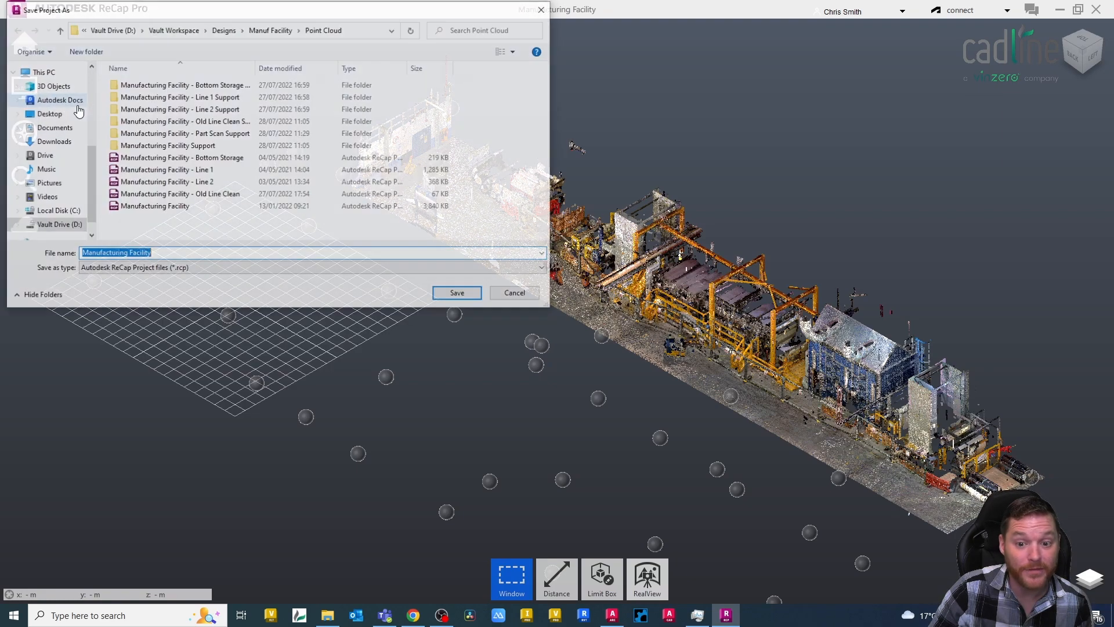
{"action": "left_click", "coordinate": [50, 113]}
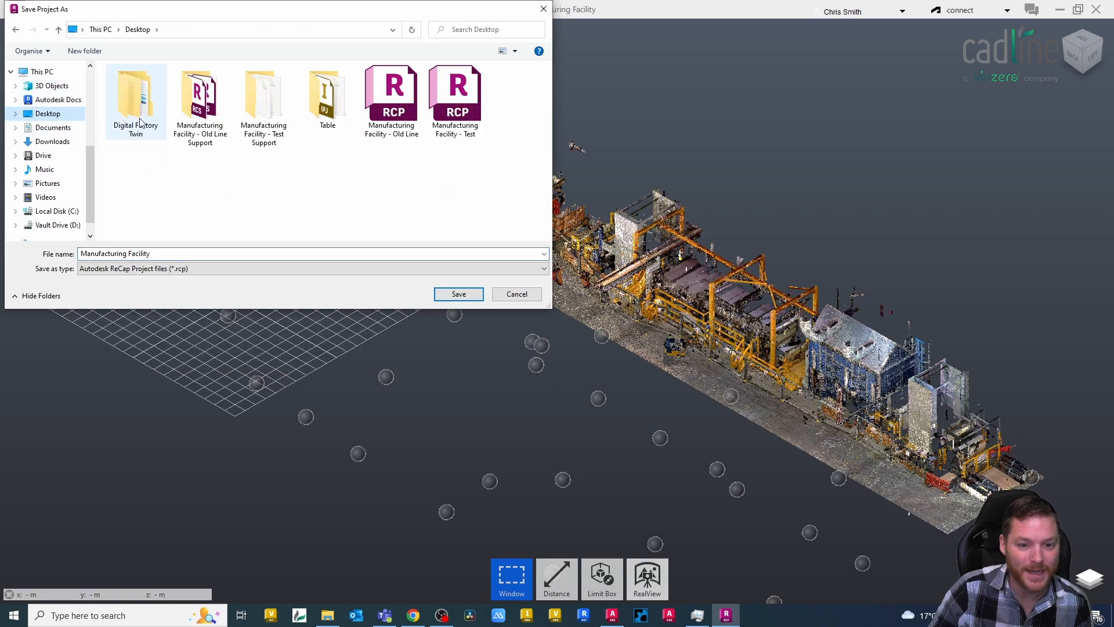
{"action": "left_click", "coordinate": [167, 253]}
{"action": "left_click", "coordinate": [168, 253]}
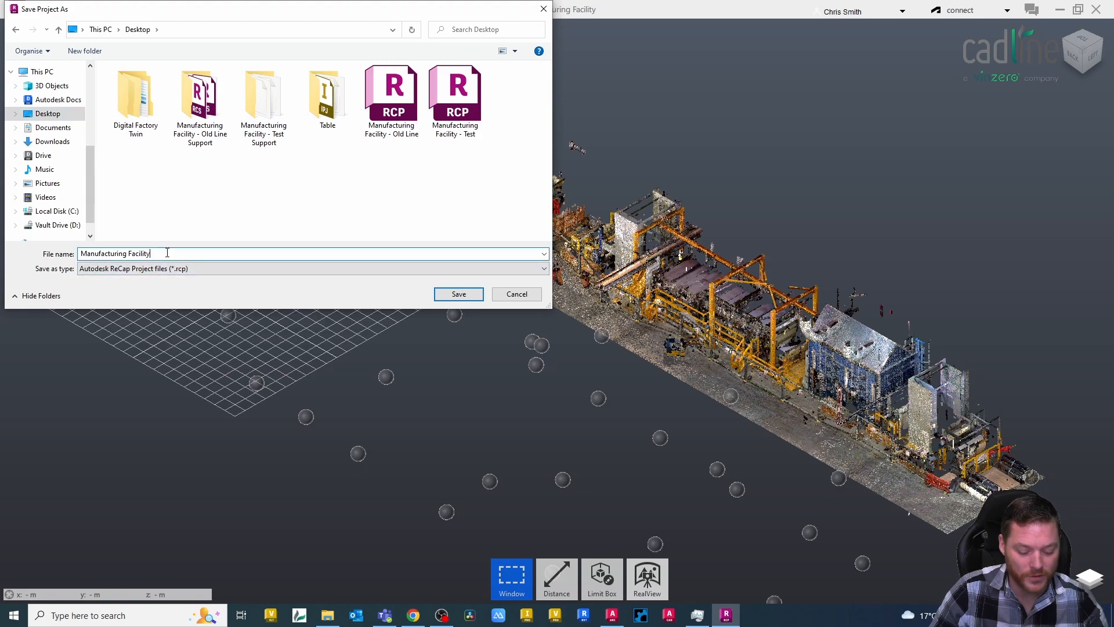
{"action": "type", "text": "- Part Scan"}
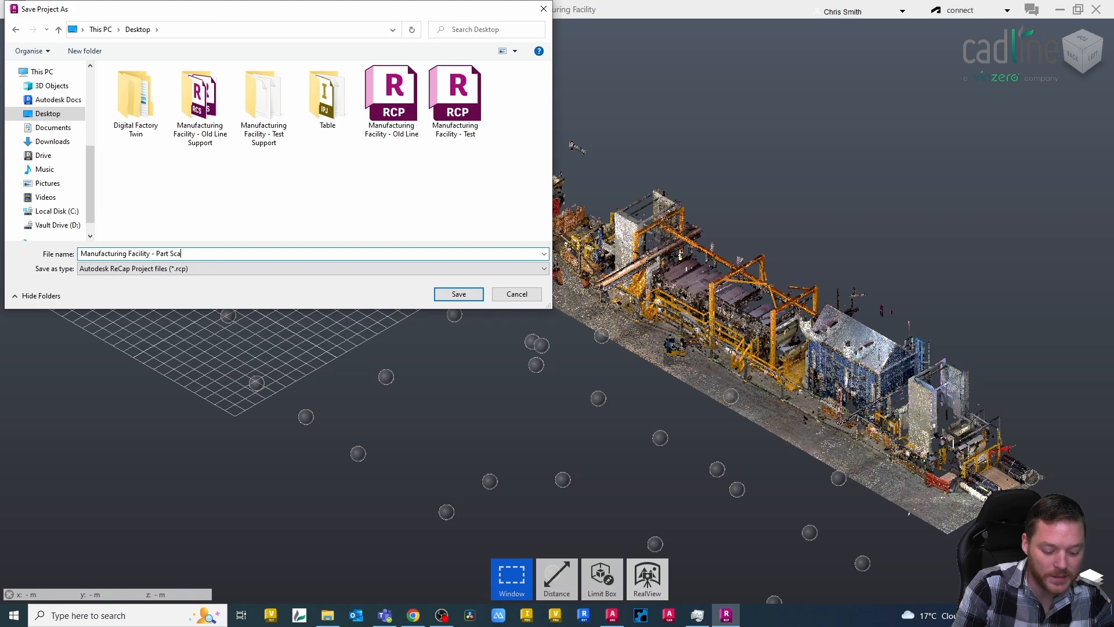
{"action": "left_click", "coordinate": [450, 294]}
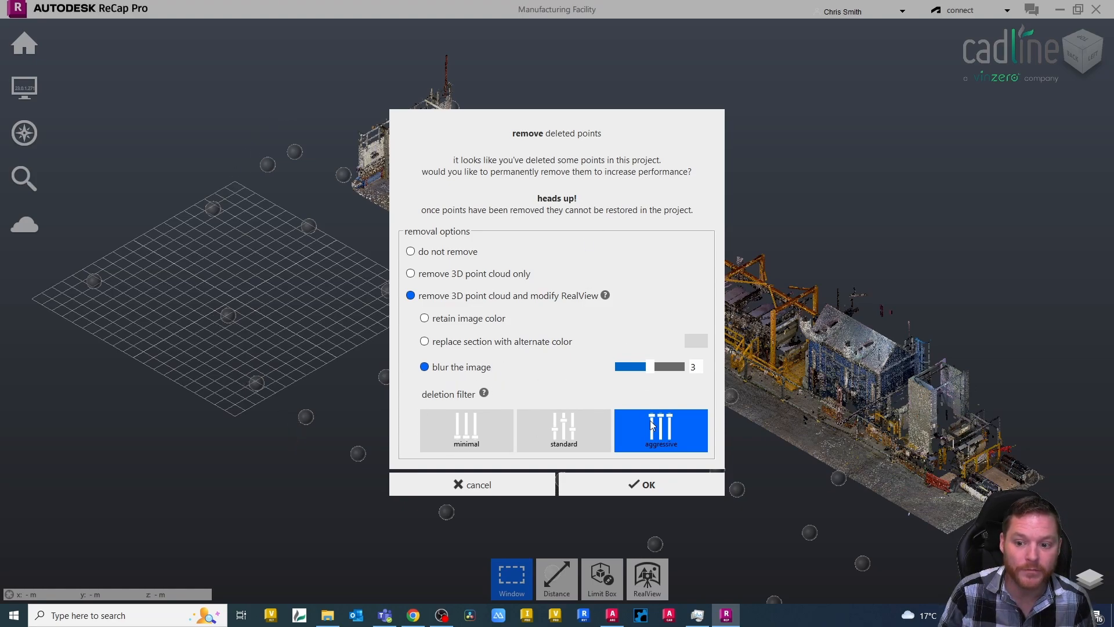
{"action": "left_click", "coordinate": [629, 481]}
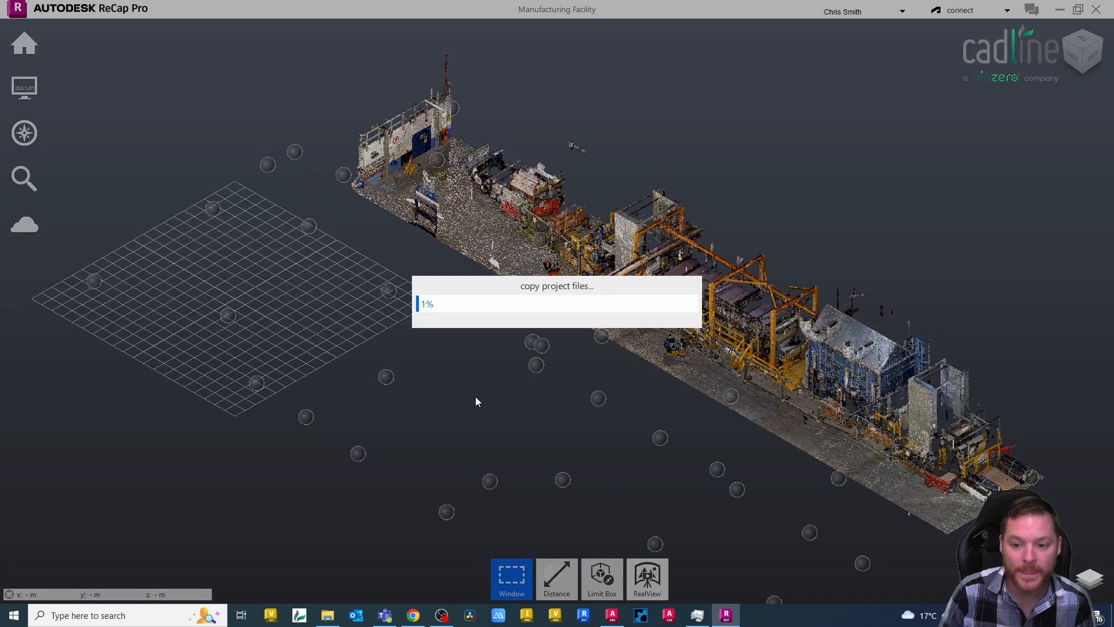